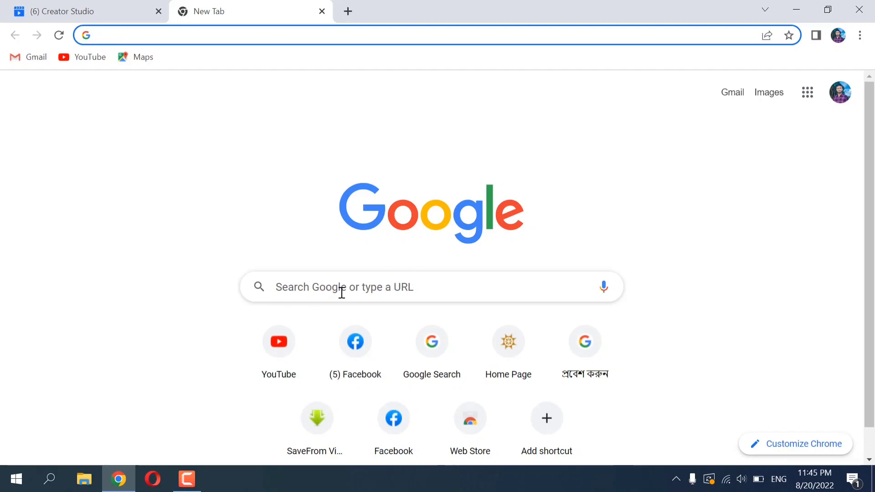
# Search Google for creator studio, open Facebook's Creator Studio and go to its Rights Manager page
pyautogui.click(342, 292)
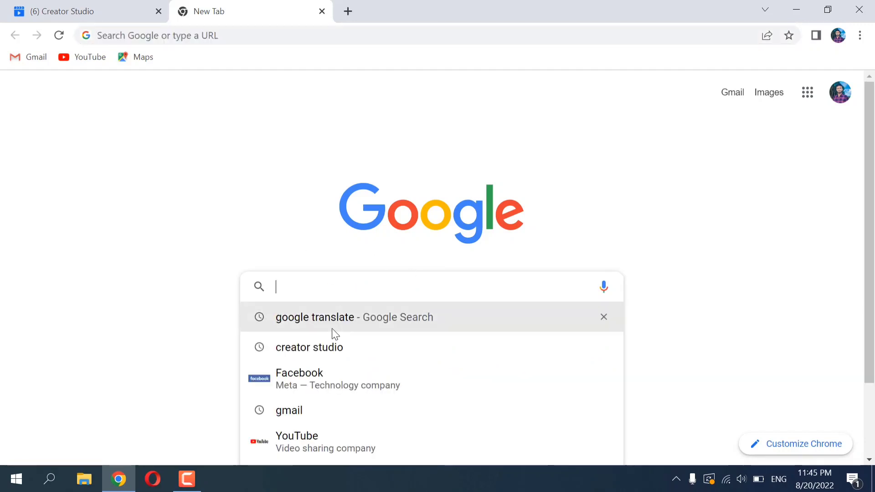
pyautogui.click(342, 358)
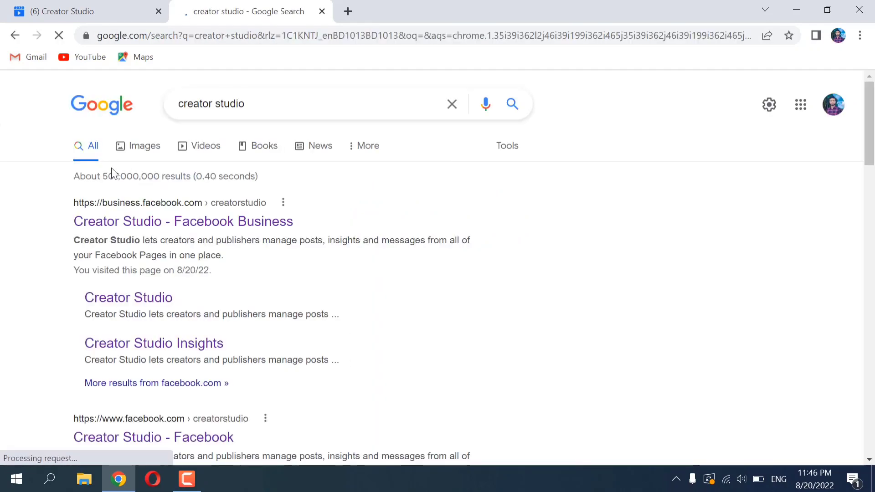
pyautogui.click(270, 228)
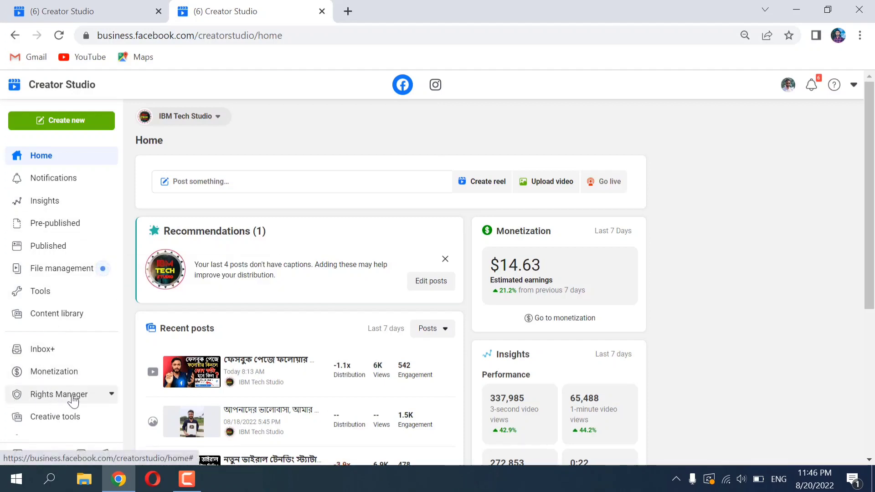
pyautogui.click(88, 399)
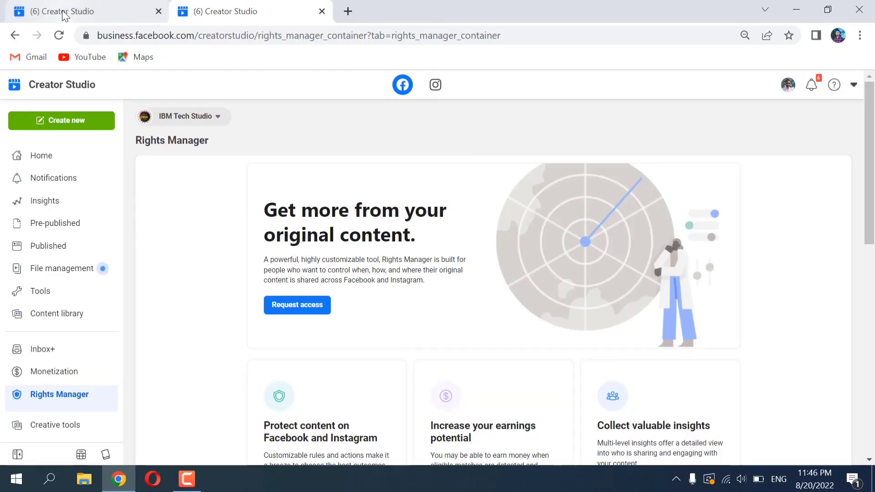
# Examine the Rights Manager introduction, reading the "Get more from your original content" heading and the description of the tool
pyautogui.click(57, 10)
pyautogui.scroll(-8, 412, 246)
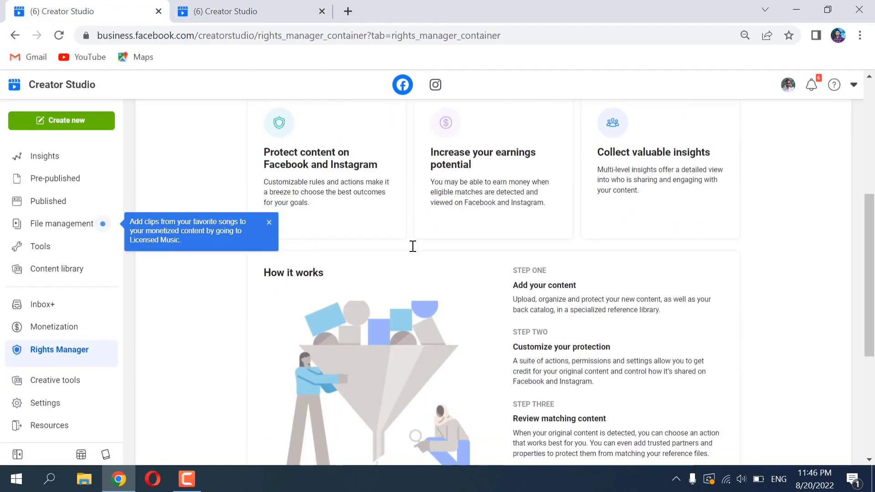
pyautogui.scroll(8, 413, 246)
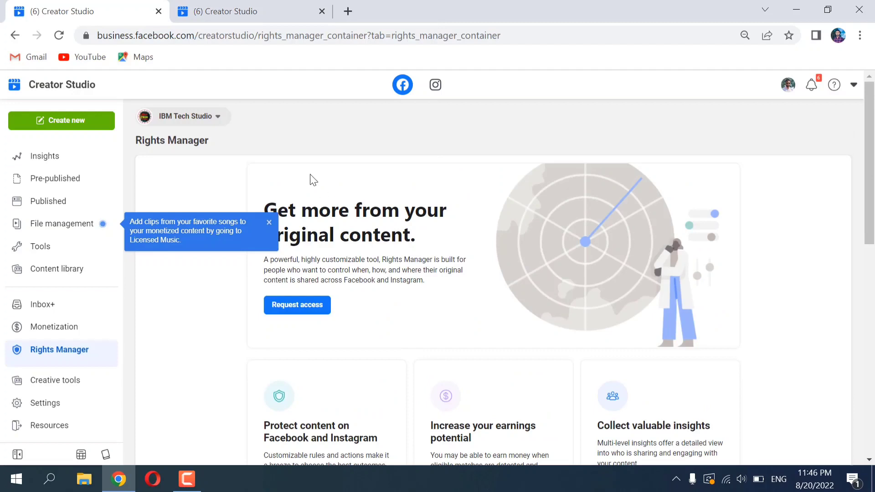
pyautogui.click(263, 5)
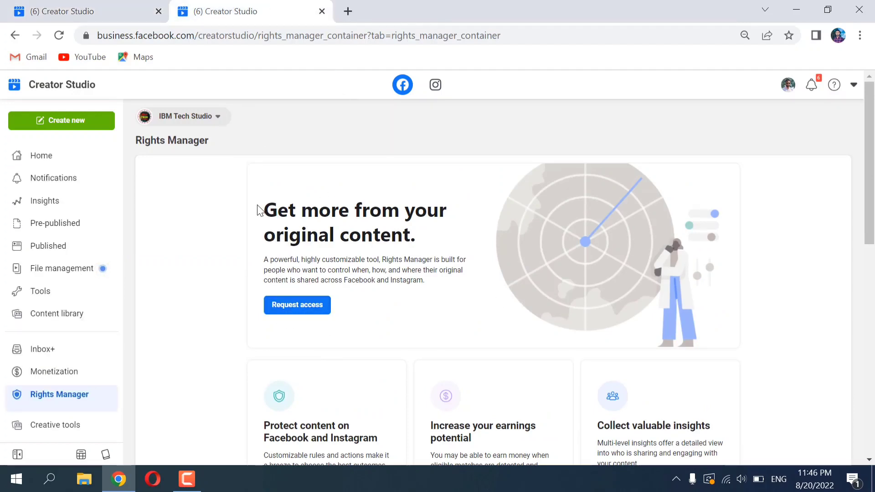
pyautogui.moveTo(281, 223); pyautogui.dragTo(442, 232)
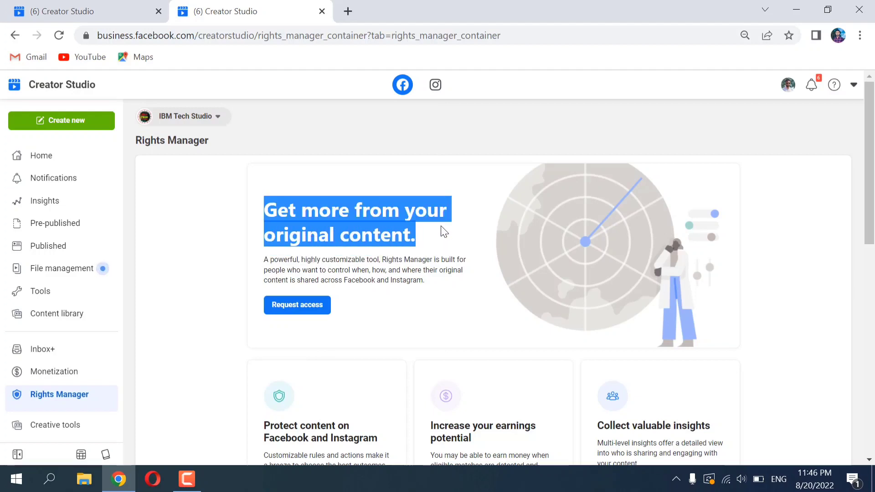
pyautogui.click(444, 237)
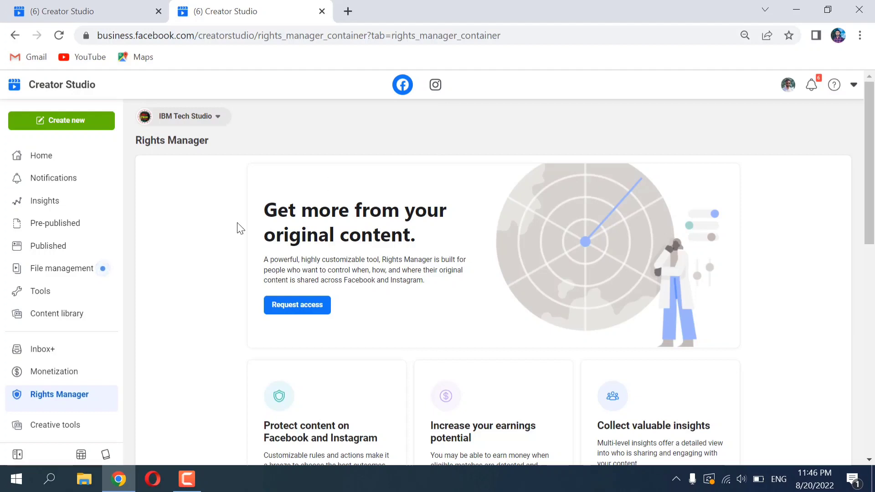
pyautogui.moveTo(264, 263); pyautogui.dragTo(424, 284)
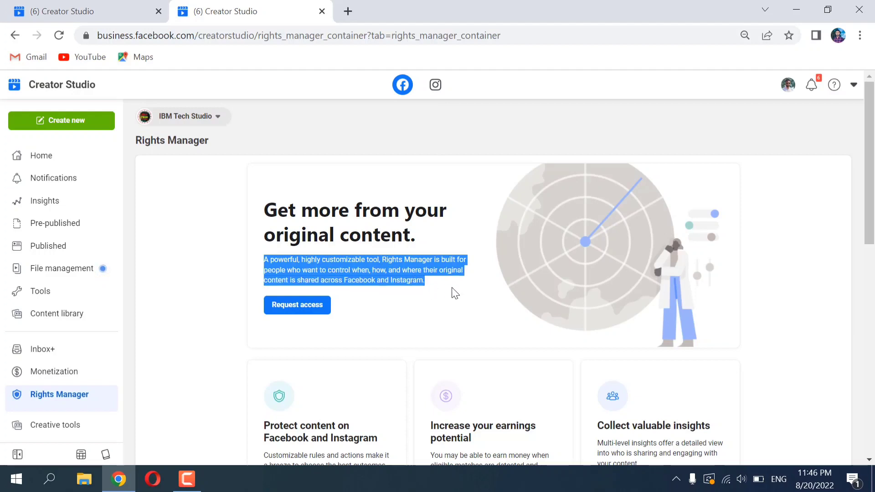
pyautogui.click(428, 312)
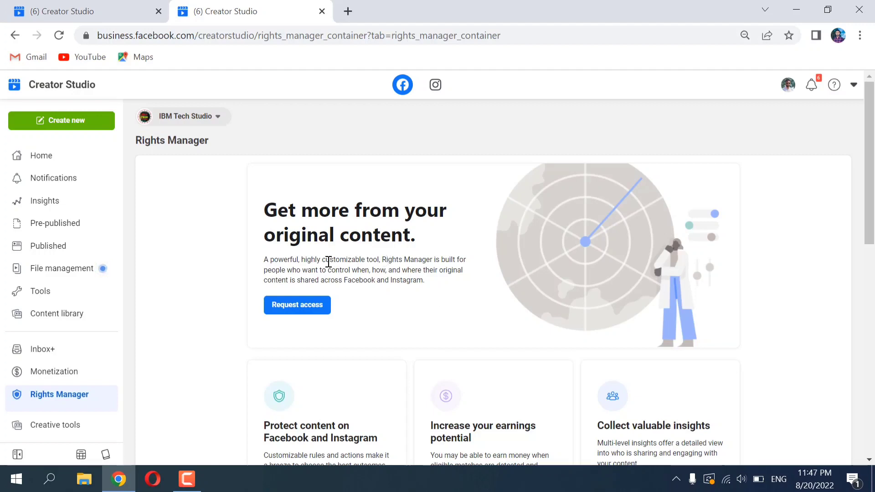
pyautogui.moveTo(326, 261); pyautogui.dragTo(416, 299)
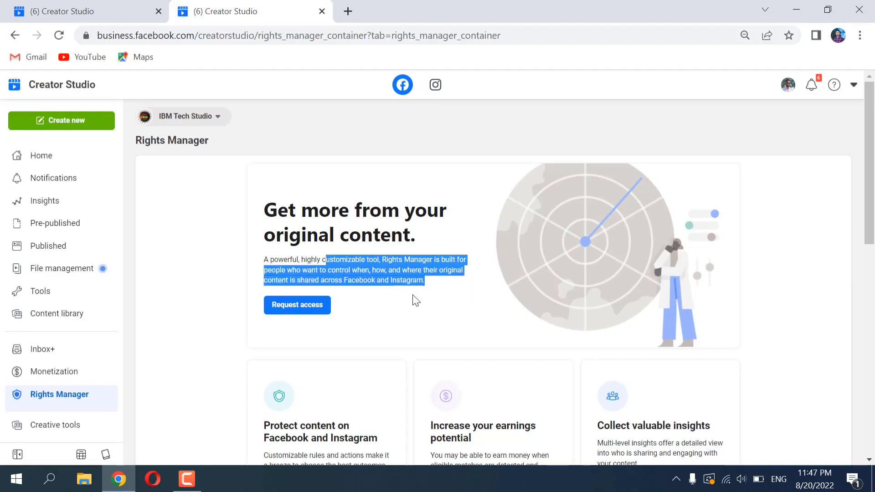
pyautogui.click(363, 310)
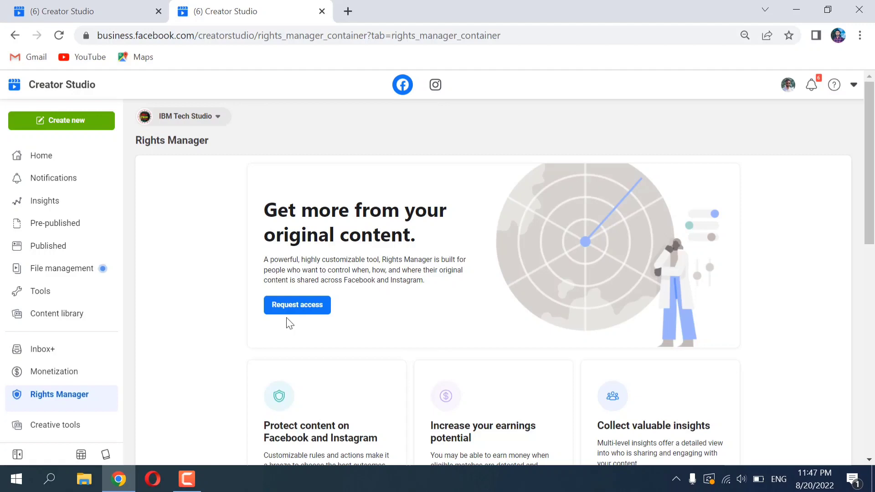
# Read the Rights Manager benefits on content protection and earnings, the How it works section and the Request access today section
pyautogui.scroll(-2, 286, 318)
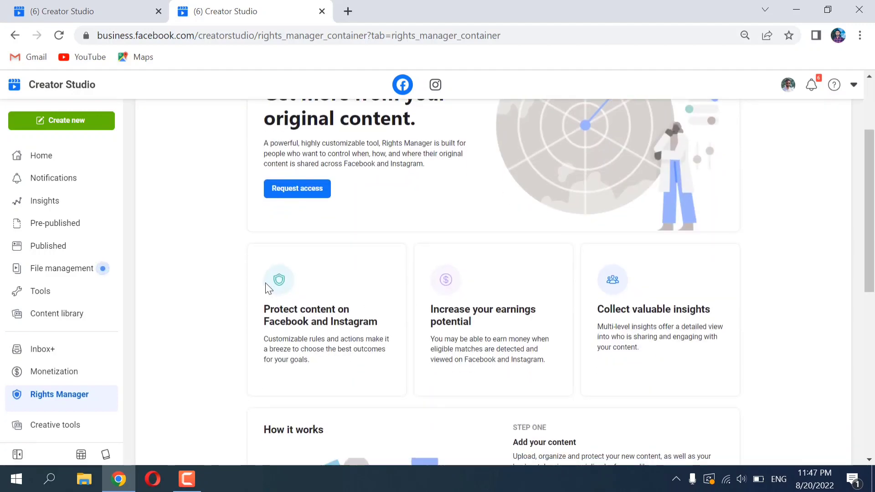
pyautogui.moveTo(268, 315); pyautogui.dragTo(384, 334)
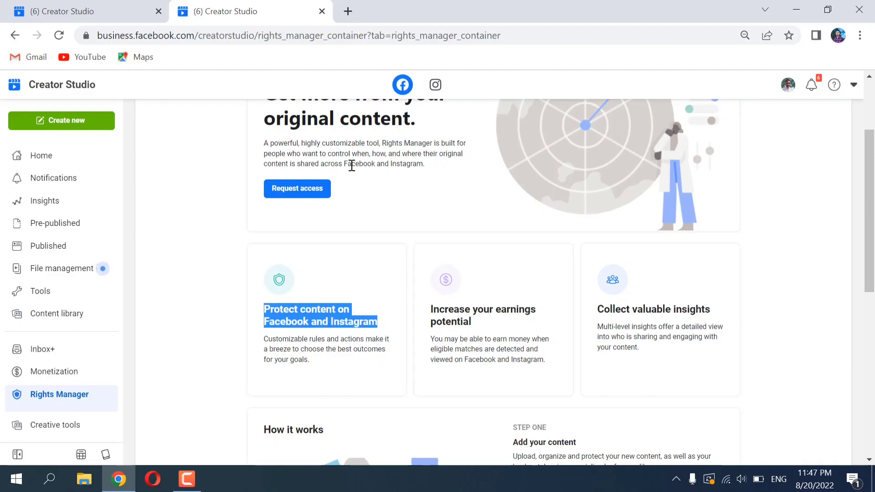
pyautogui.moveTo(351, 165); pyautogui.dragTo(427, 173)
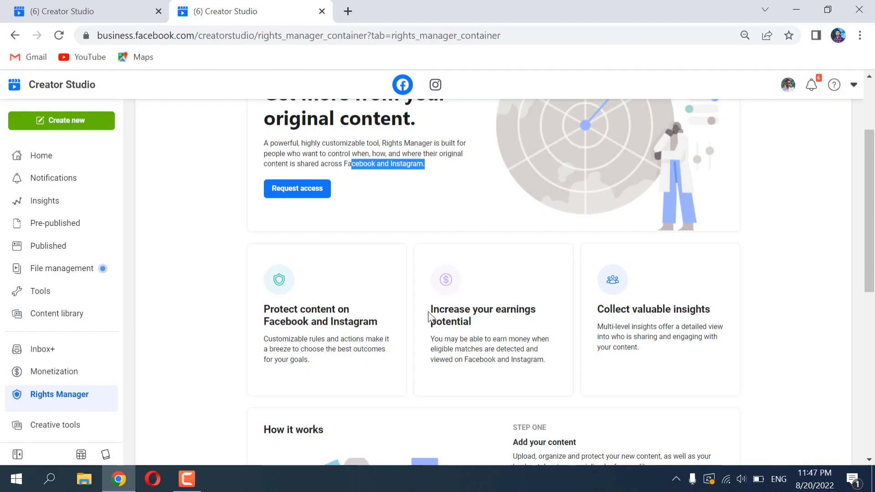
pyautogui.moveTo(431, 314); pyautogui.dragTo(511, 325)
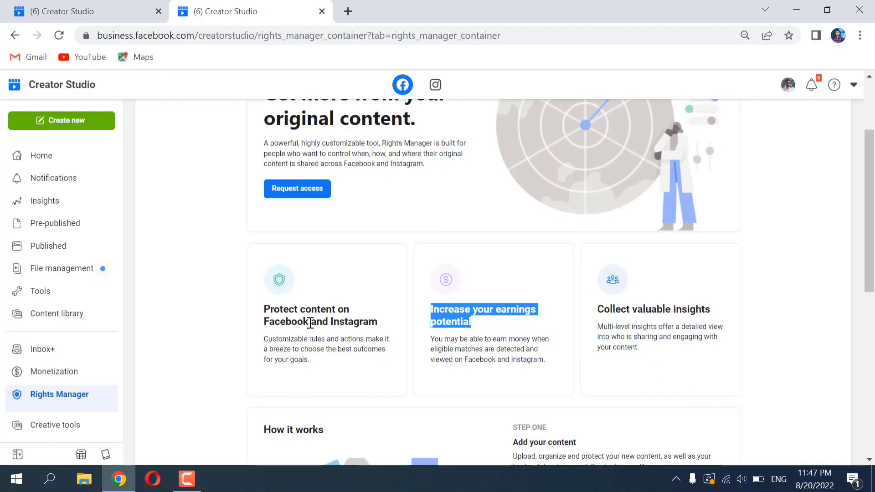
pyautogui.scroll(-6, 341, 374)
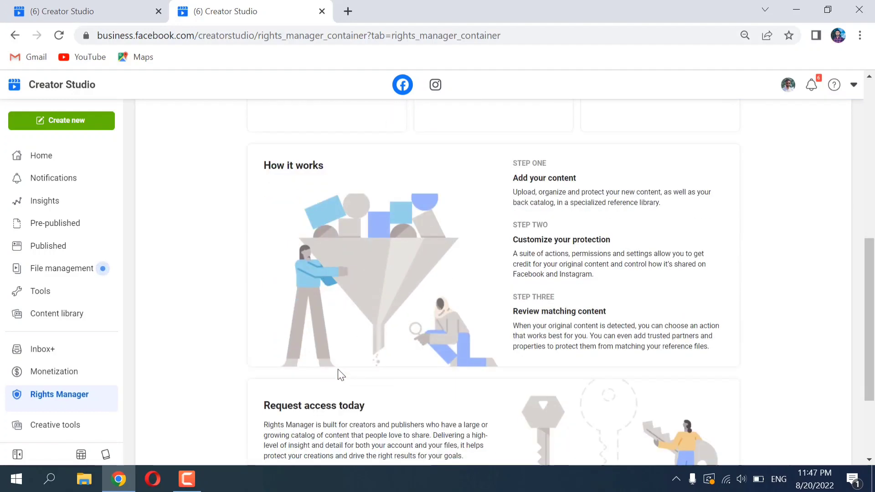
pyautogui.scroll(-3, 338, 369)
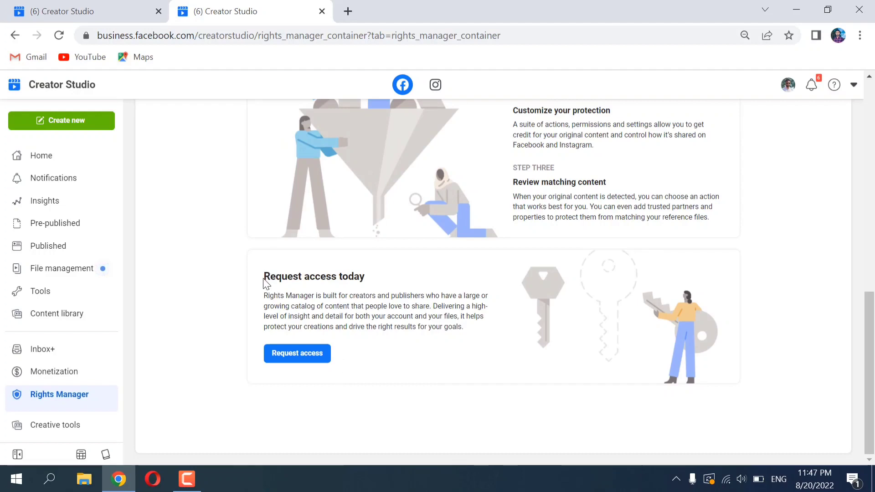
pyautogui.moveTo(265, 277); pyautogui.dragTo(386, 286)
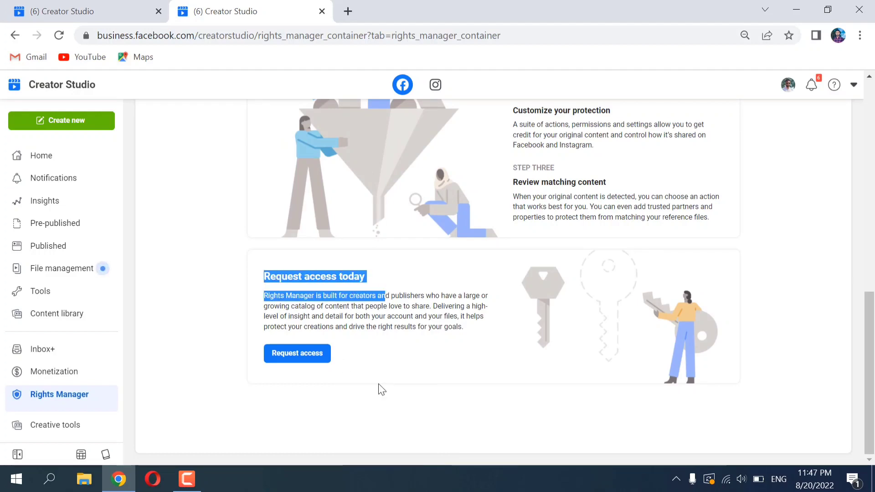
pyautogui.click(362, 343)
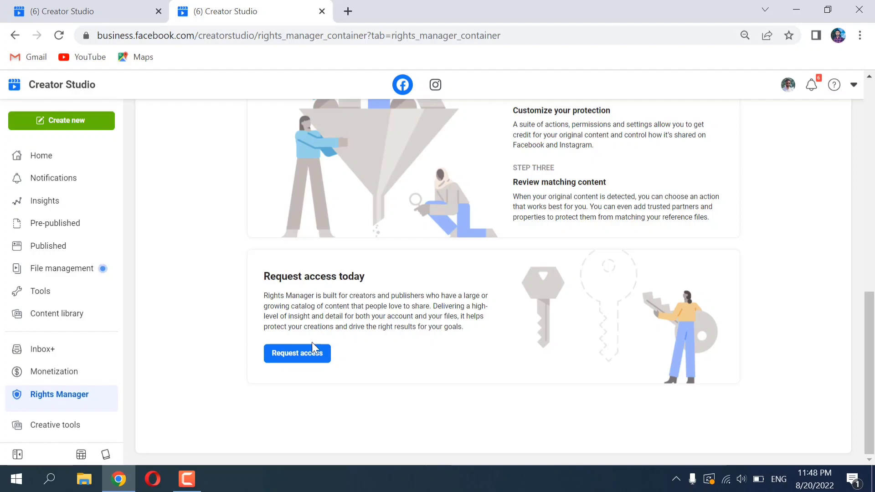
# Start a Rights Manager access request and select IBM Tech Studio as the Page to protect
pyautogui.click(284, 363)
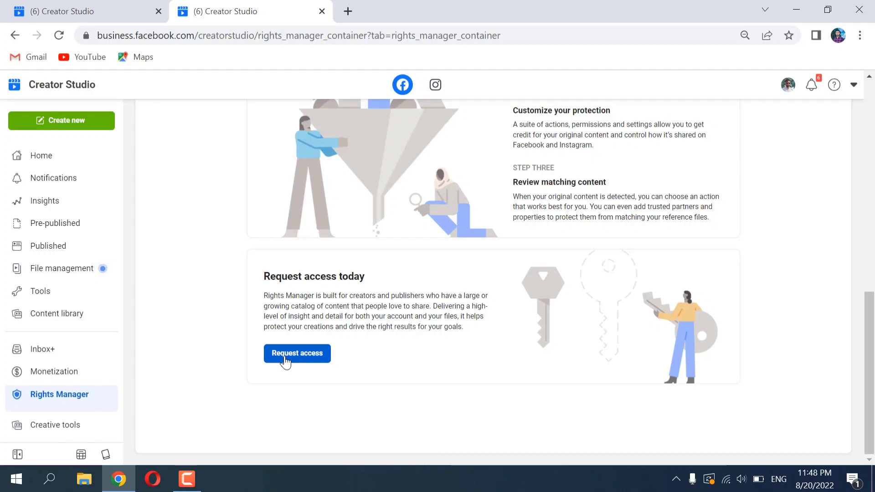
pyautogui.click(286, 363)
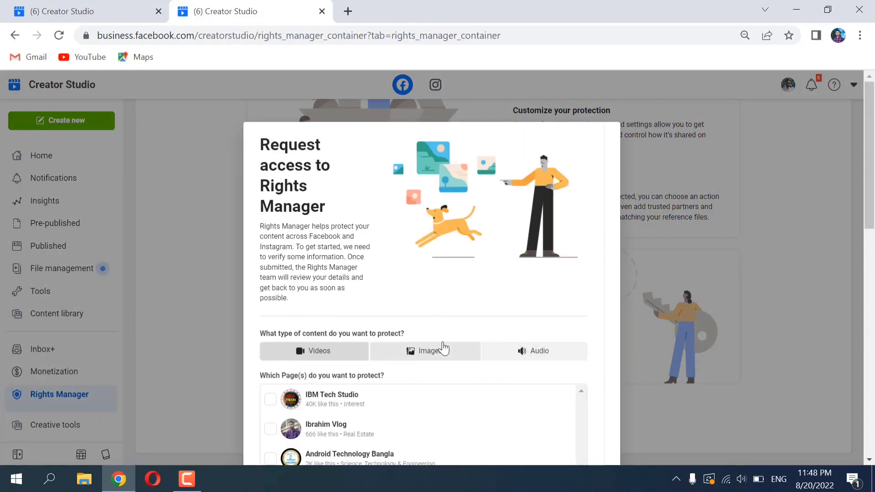
pyautogui.scroll(-4, 445, 348)
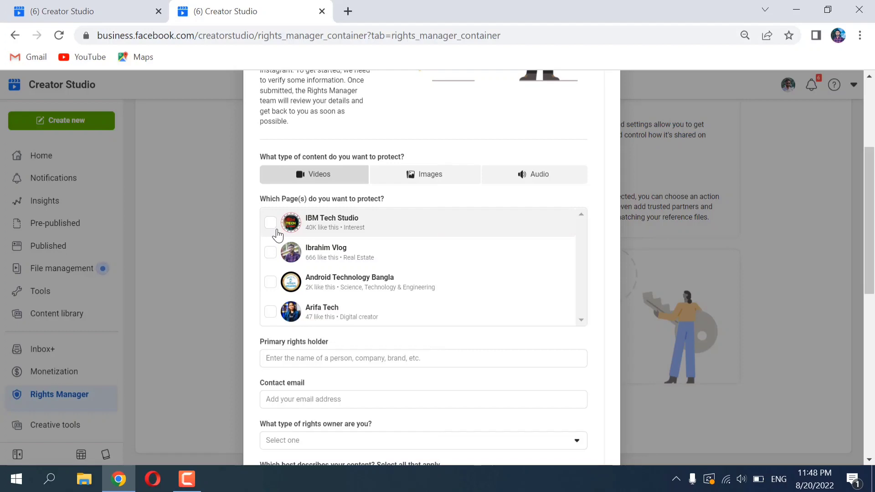
pyautogui.click(271, 225)
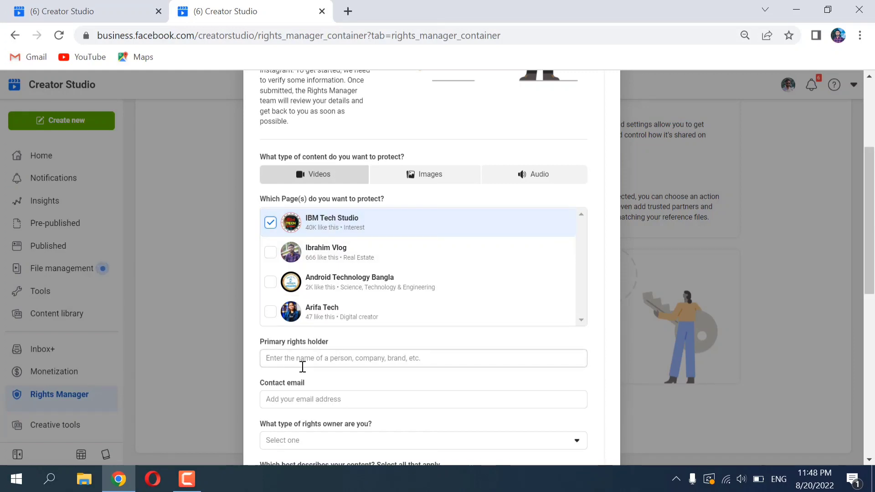
# Enter the primary rights holder's full name in the access request form
pyautogui.scroll(-2, 312, 377)
pyautogui.scroll(-3, 312, 376)
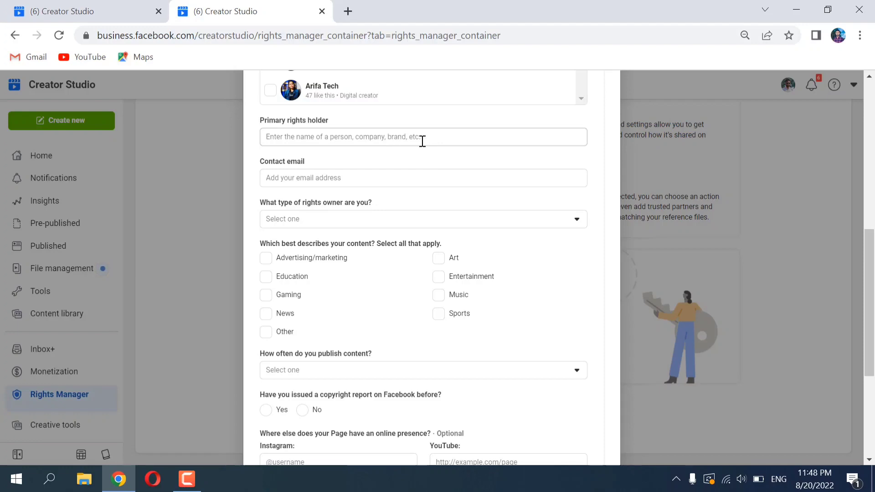
pyautogui.click(301, 137)
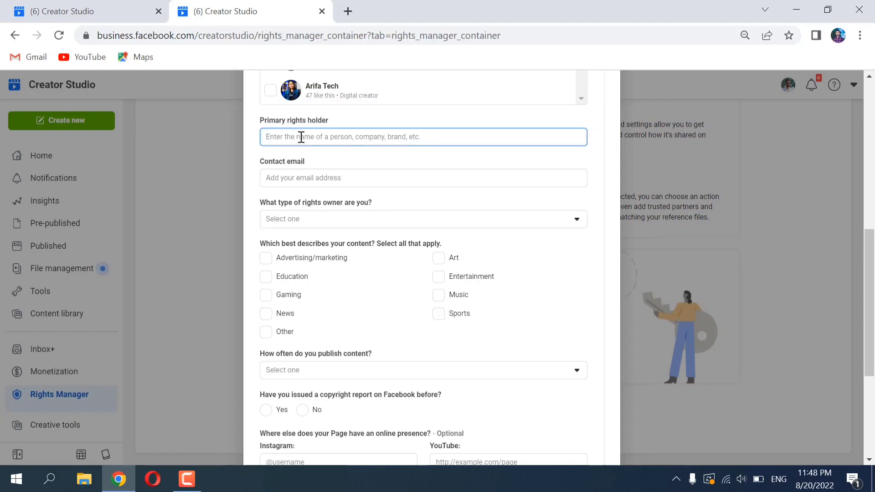
pyautogui.write('Ibrahim Molla')
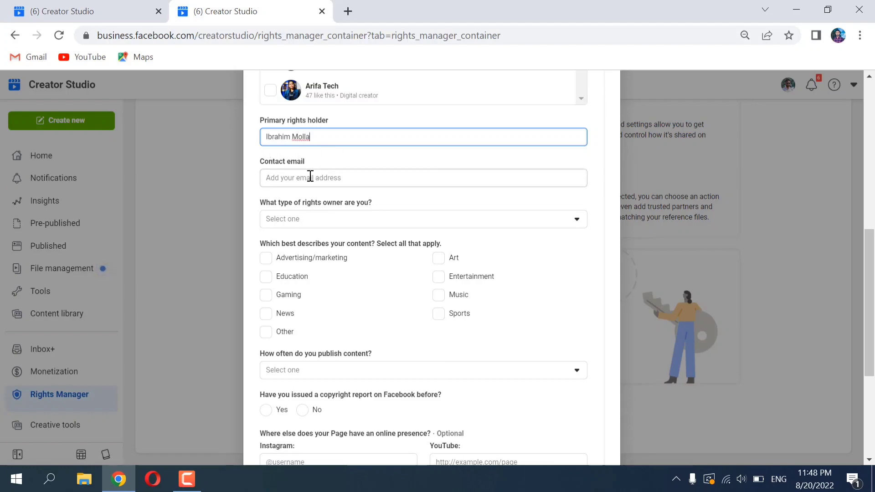
pyautogui.click(310, 177)
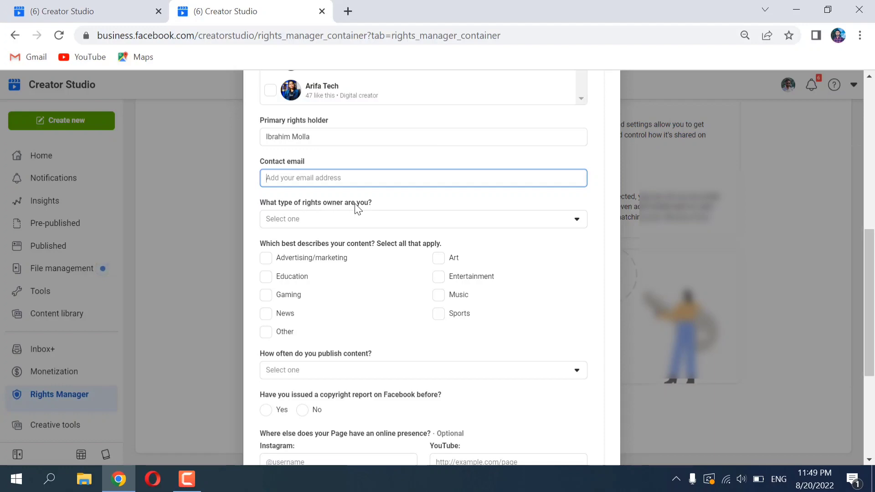
# Set the rights owner type to Individual creator and describe the content as Education and Other
pyautogui.click(359, 221)
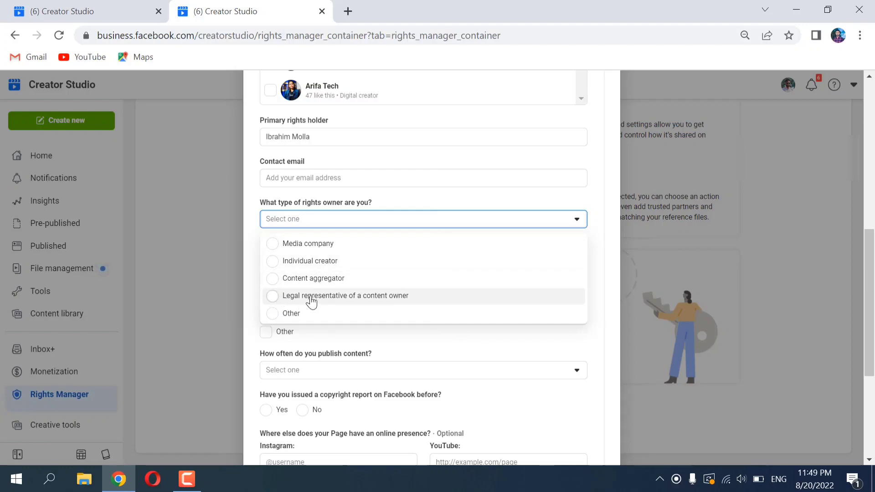
pyautogui.click(272, 262)
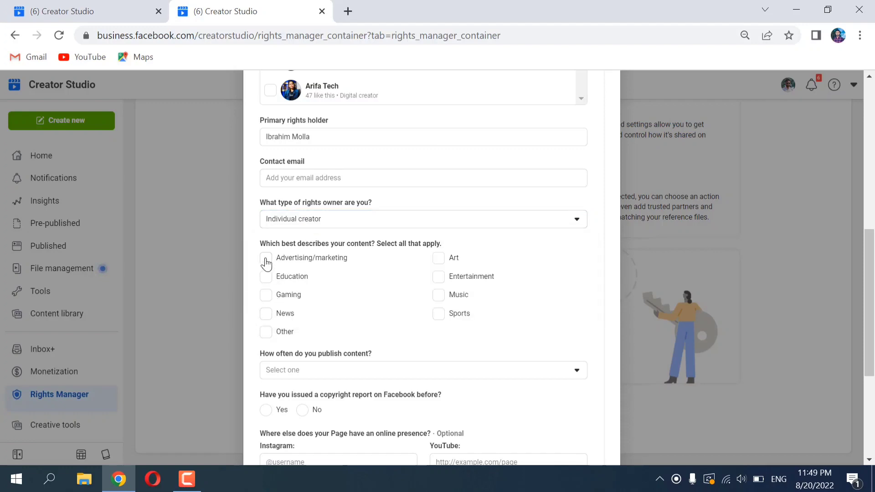
pyautogui.moveTo(263, 244); pyautogui.dragTo(449, 244)
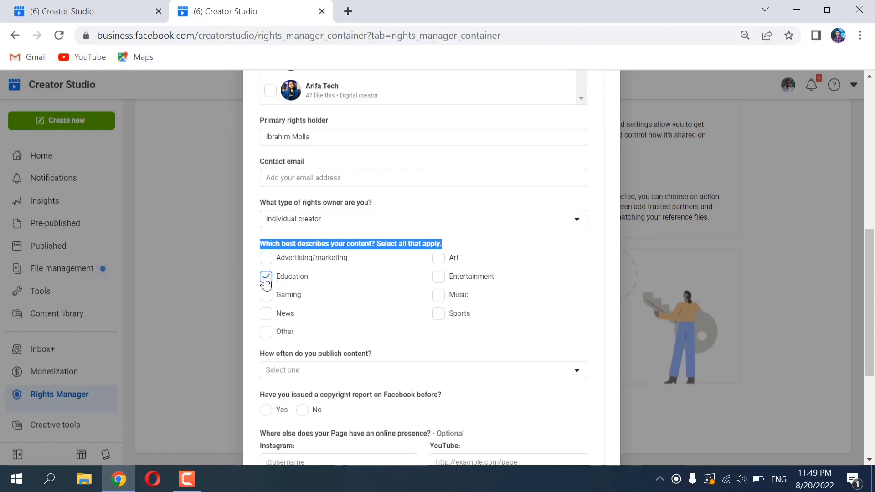
pyautogui.click(264, 334)
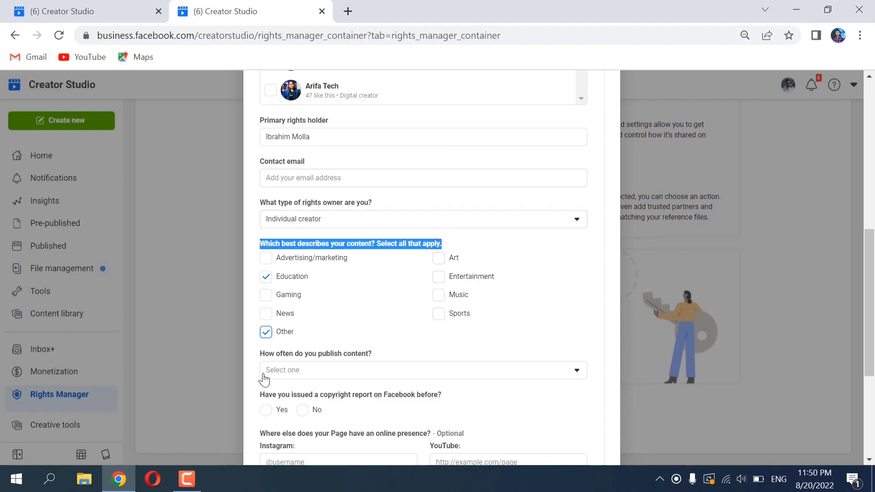
# Set the publishing frequency to Daily and answer No to having issued a copyright report on Facebook before
pyautogui.scroll(-2, 312, 370)
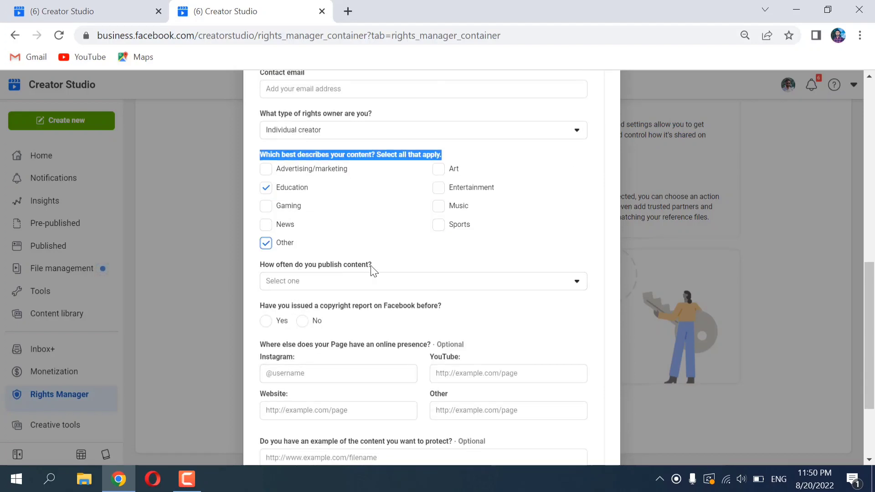
pyautogui.click(372, 284)
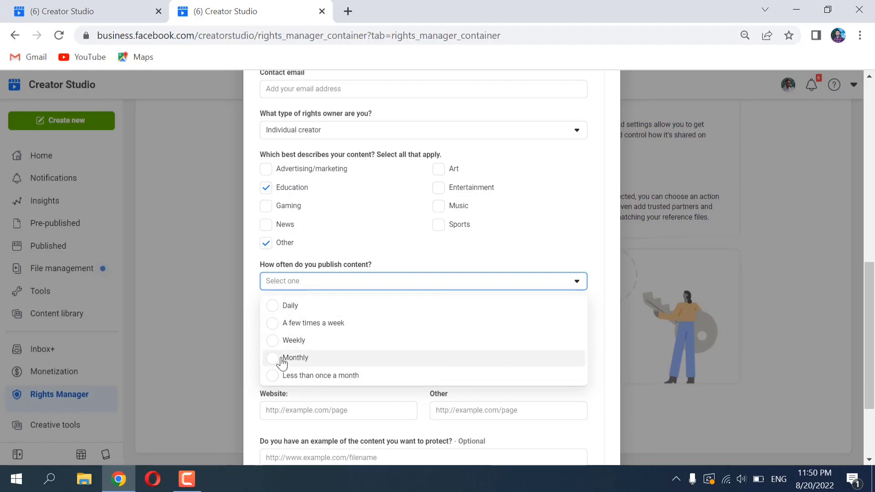
pyautogui.click(272, 310)
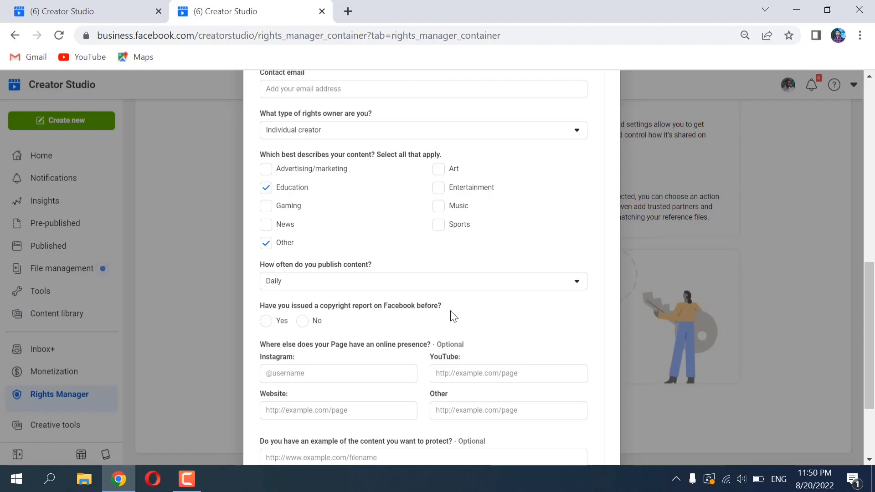
pyautogui.click(265, 322)
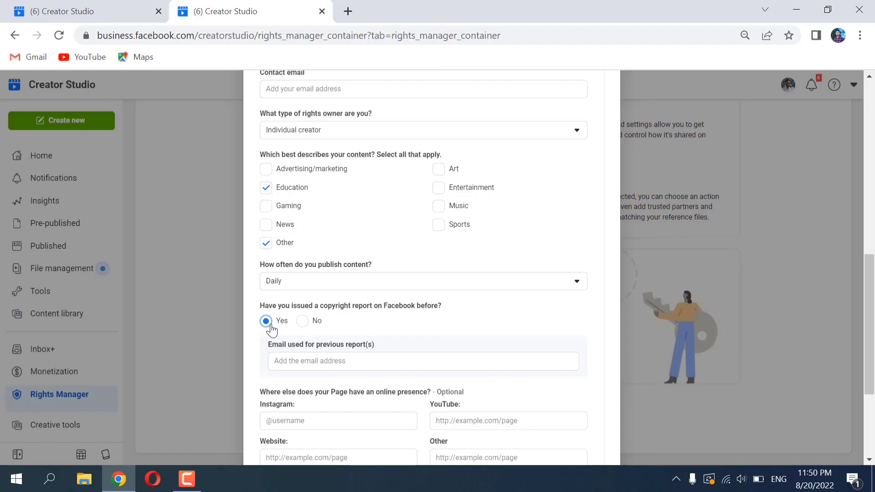
pyautogui.click(294, 360)
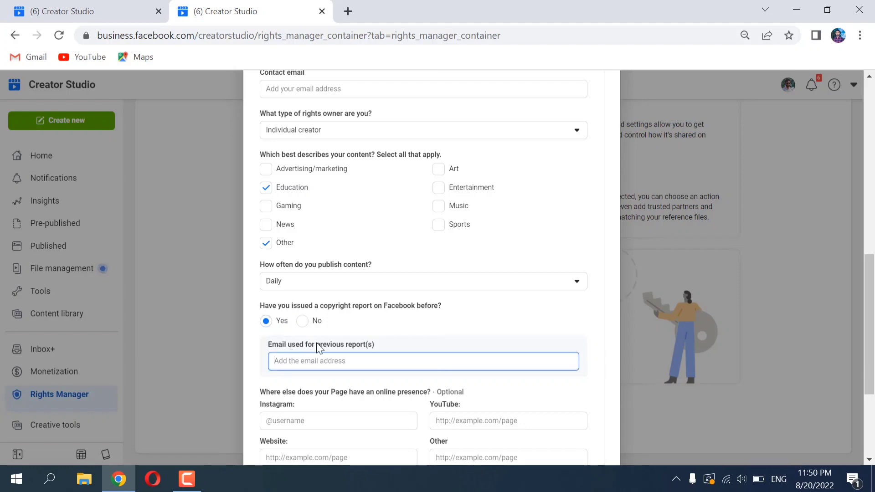
pyautogui.click(303, 321)
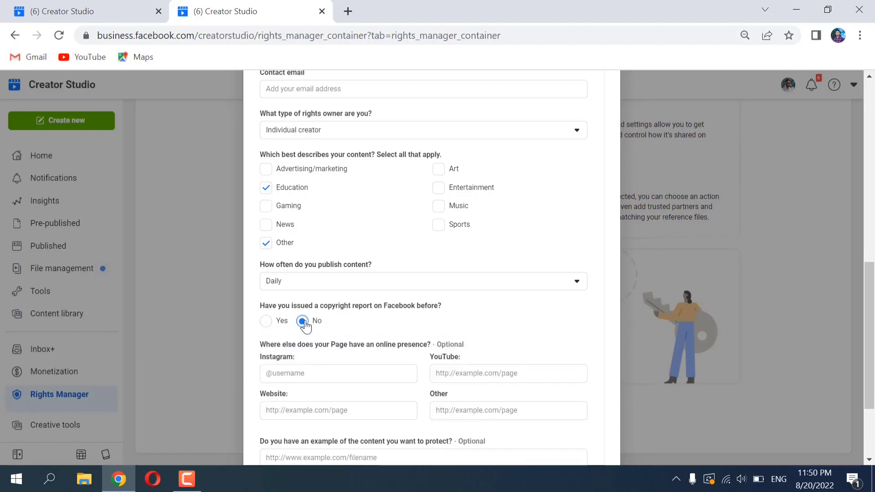
# Review the form's optional online presence fields for Instagram, YouTube and website
pyautogui.scroll(-2, 299, 344)
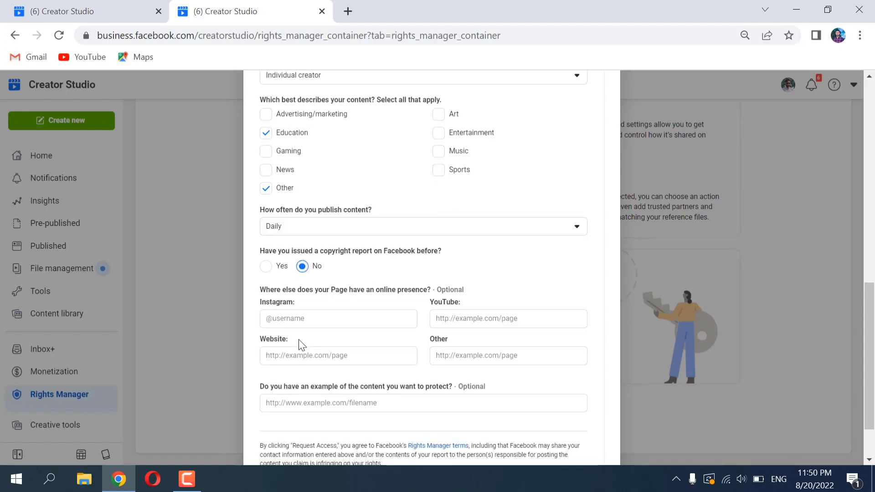
pyautogui.scroll(-1, 299, 344)
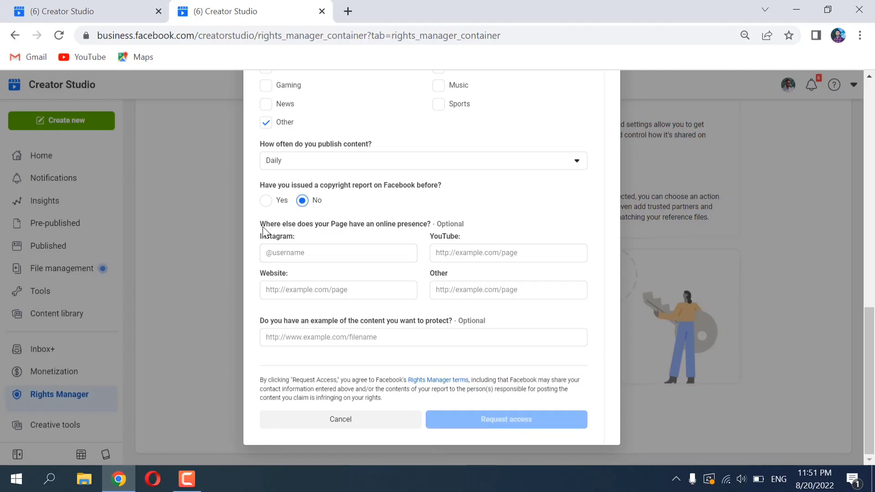
pyautogui.moveTo(262, 225); pyautogui.dragTo(427, 224)
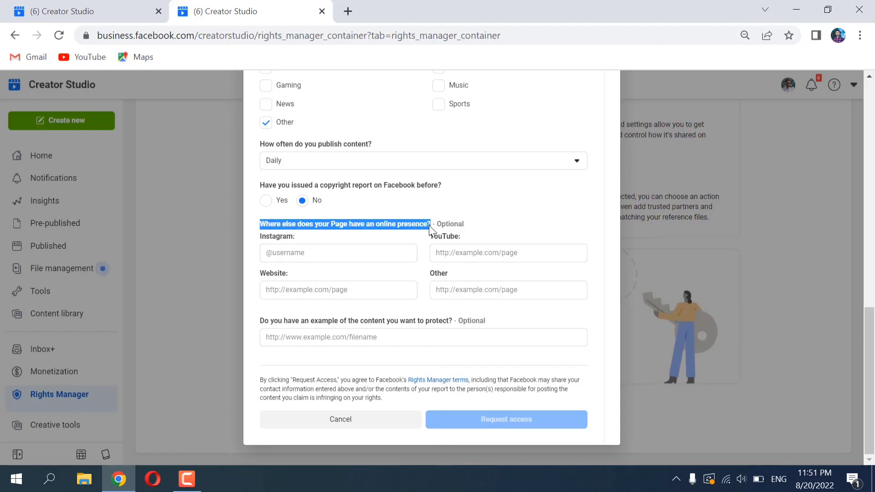
pyautogui.click(324, 251)
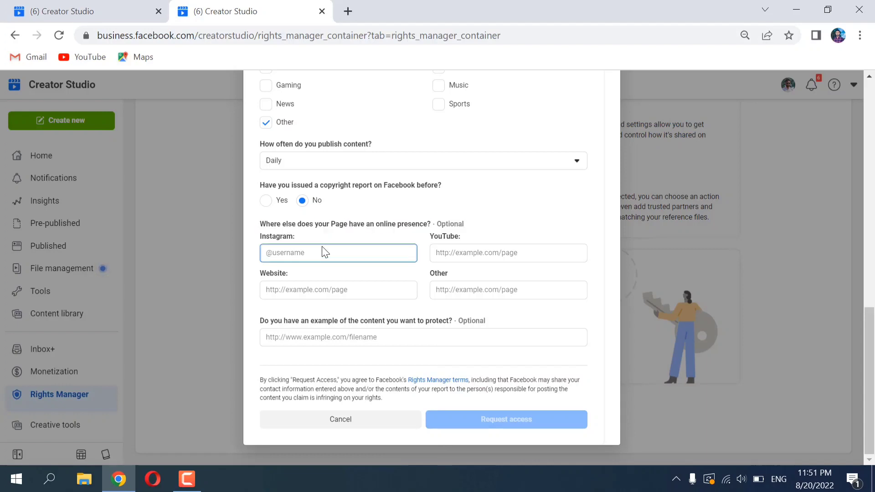
pyautogui.click(479, 251)
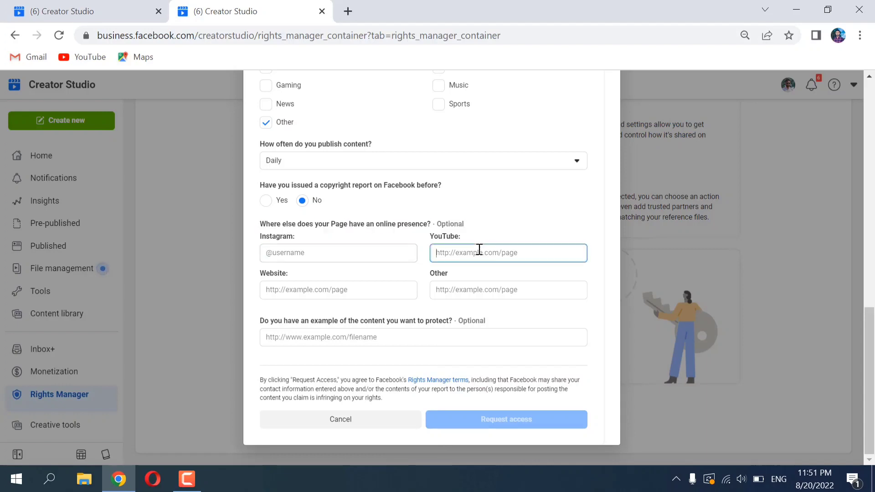
pyautogui.click(332, 292)
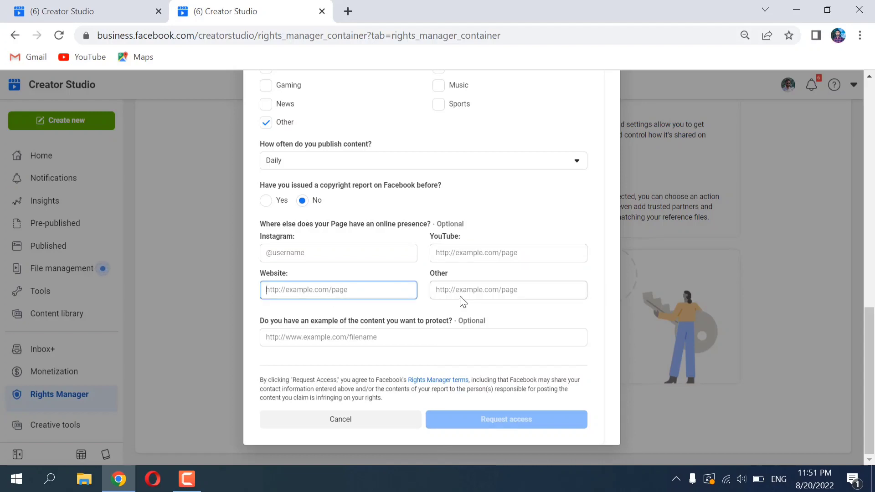
pyautogui.click(461, 257)
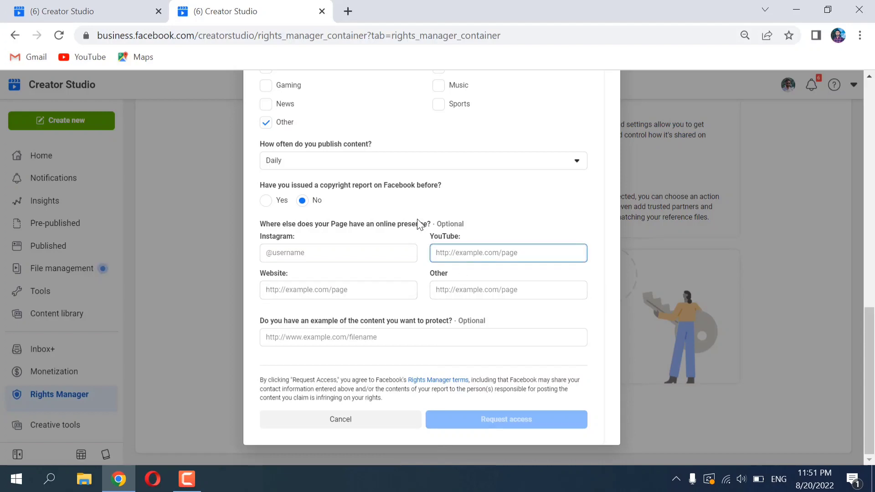
# Open YouTube in a new tab, search for ibm tech studio, open the IBM Tech Studio channel and pause its featured video
pyautogui.click(347, 13)
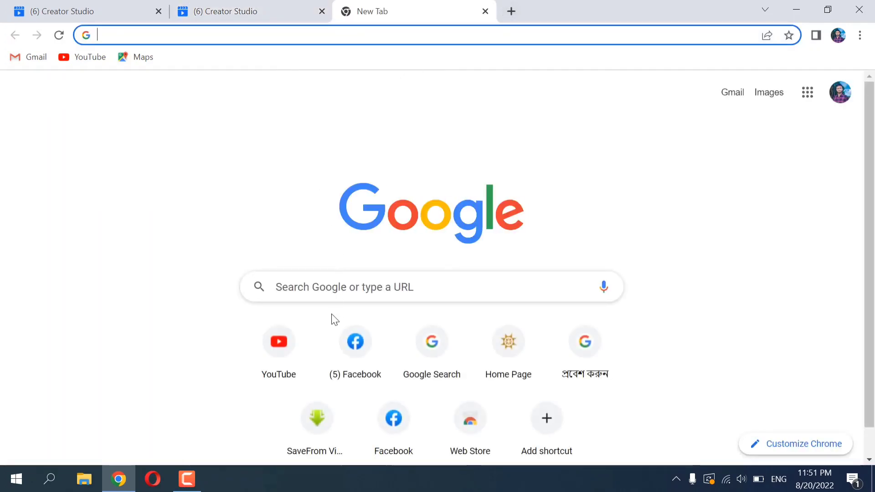
pyautogui.click(280, 342)
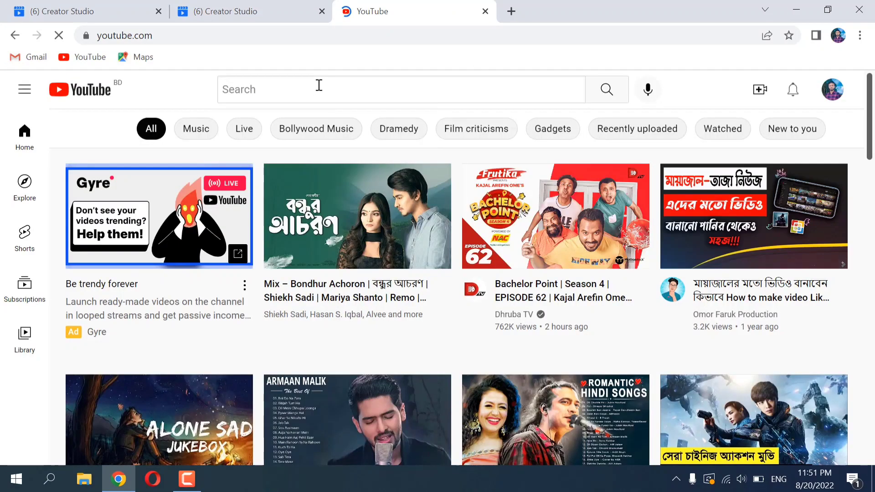
pyautogui.click(319, 86)
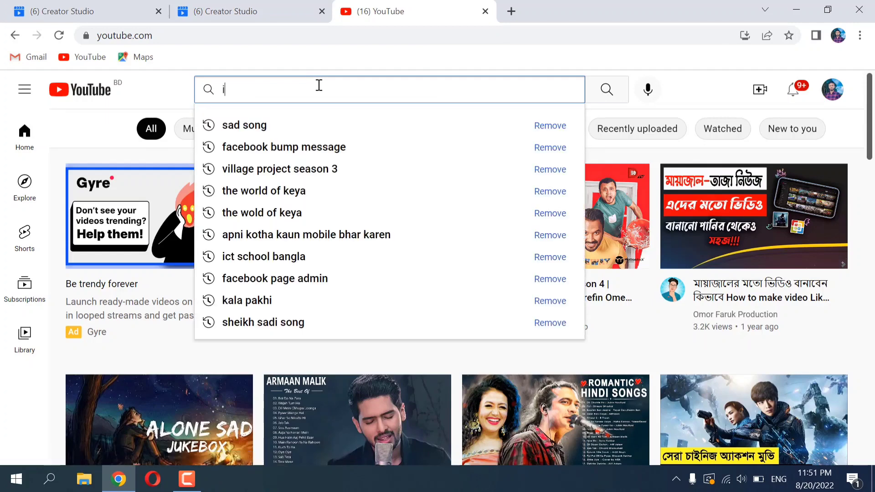
pyautogui.write('ibm')
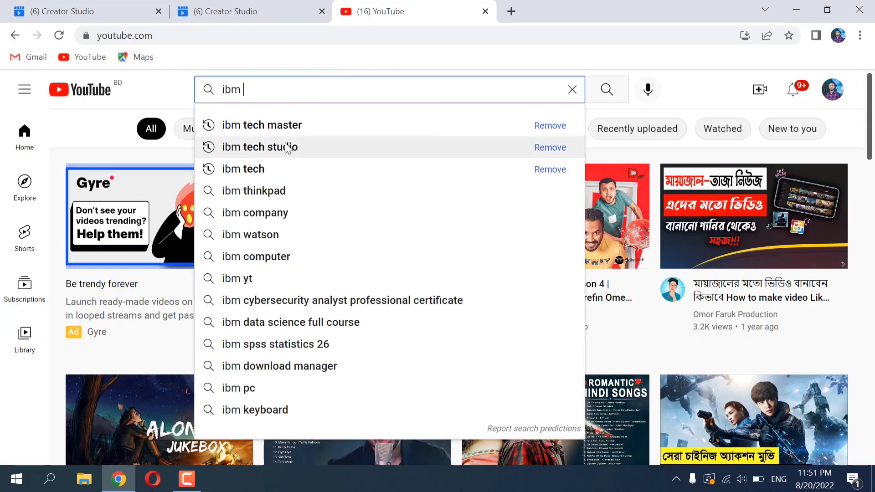
pyautogui.click(285, 147)
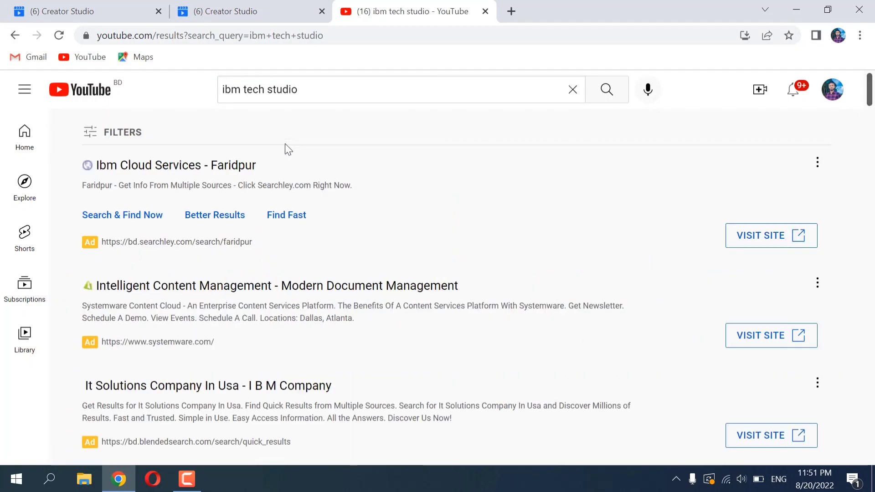
pyautogui.scroll(-5, 272, 277)
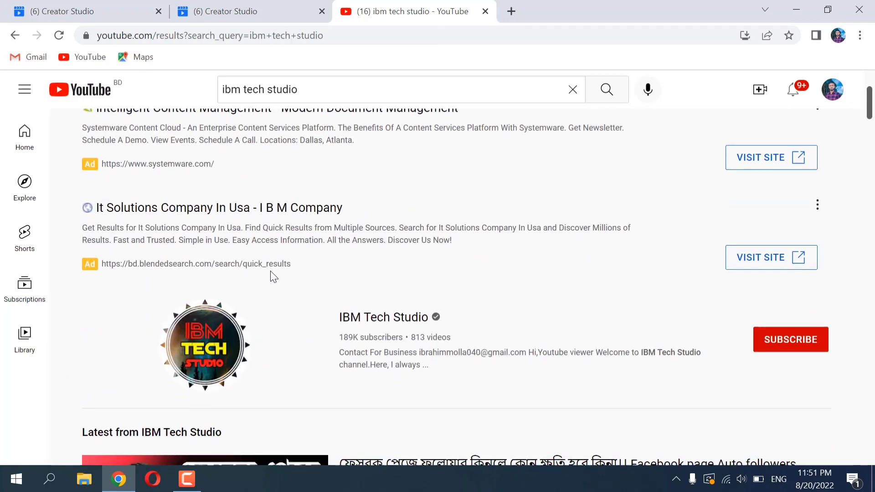
pyautogui.click(201, 257)
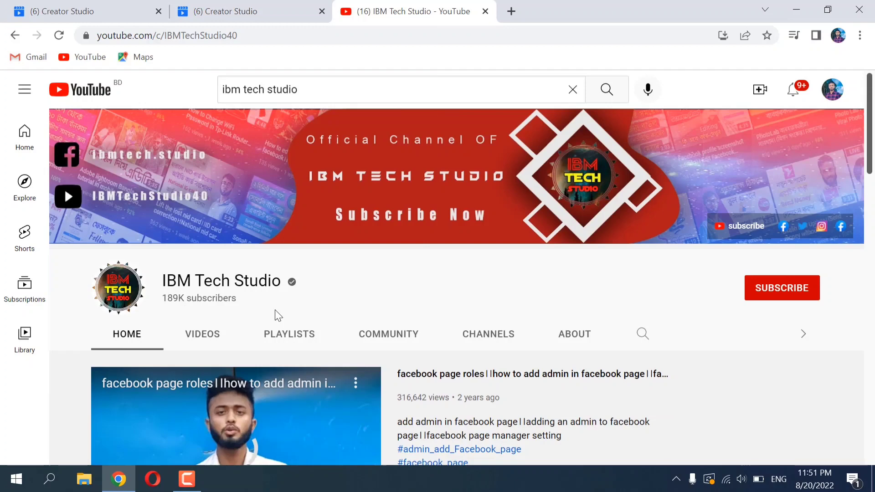
pyautogui.scroll(-3, 269, 395)
pyautogui.click(112, 394)
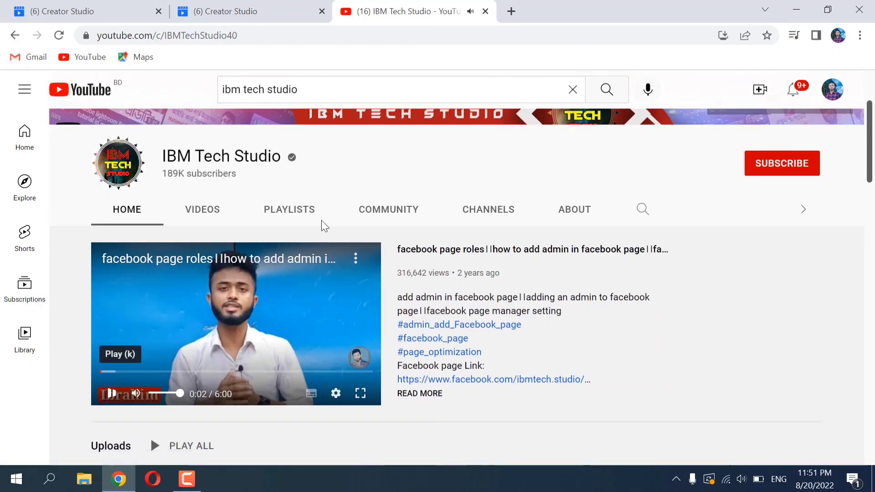
# Copy the IBM Tech Studio channel's web address and enter it as the Page's YouTube presence in the Creator Studio request form
pyautogui.click(250, 38)
pyautogui.hotkey('ctrl', 'c')
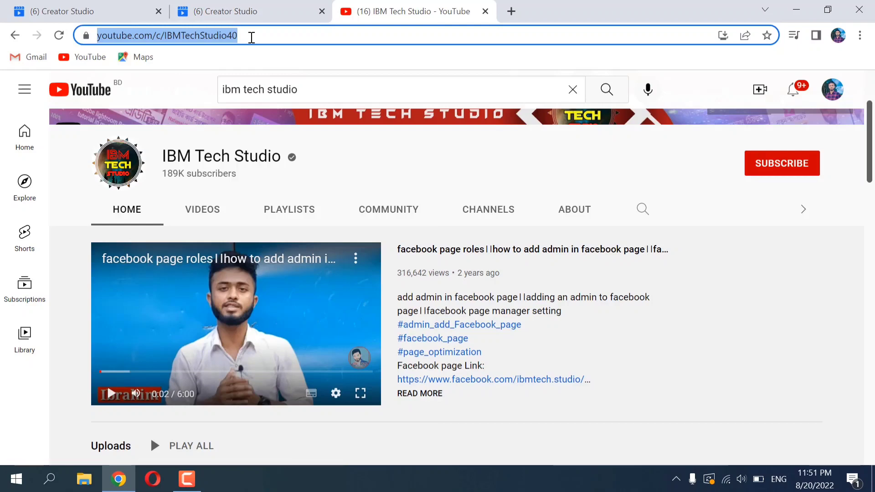
pyautogui.click(221, 9)
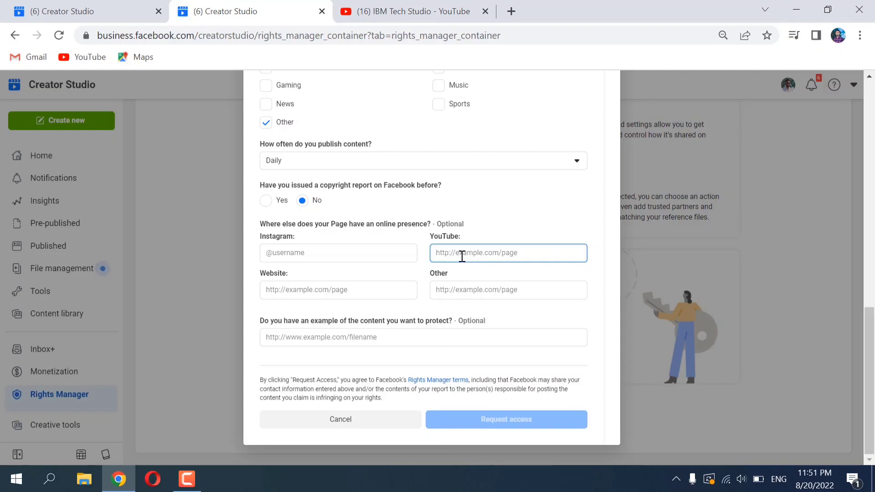
pyautogui.hotkey('ctrl', 'v')
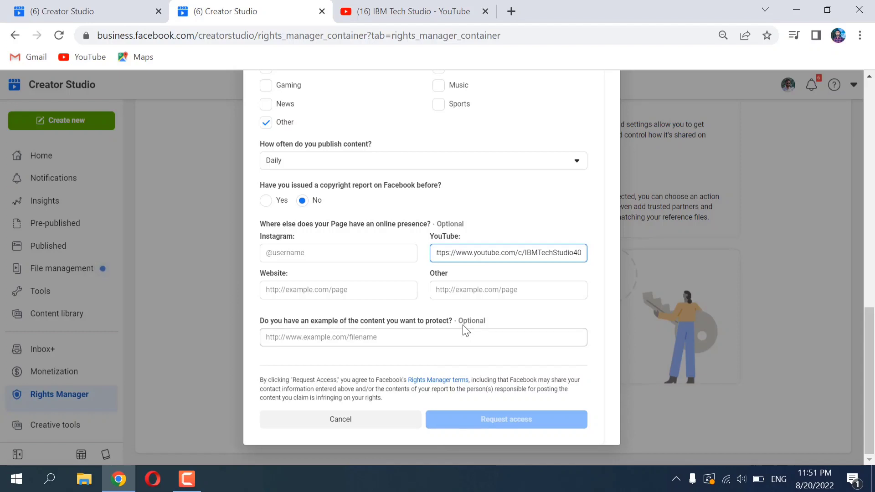
pyautogui.moveTo(457, 321); pyautogui.dragTo(497, 326)
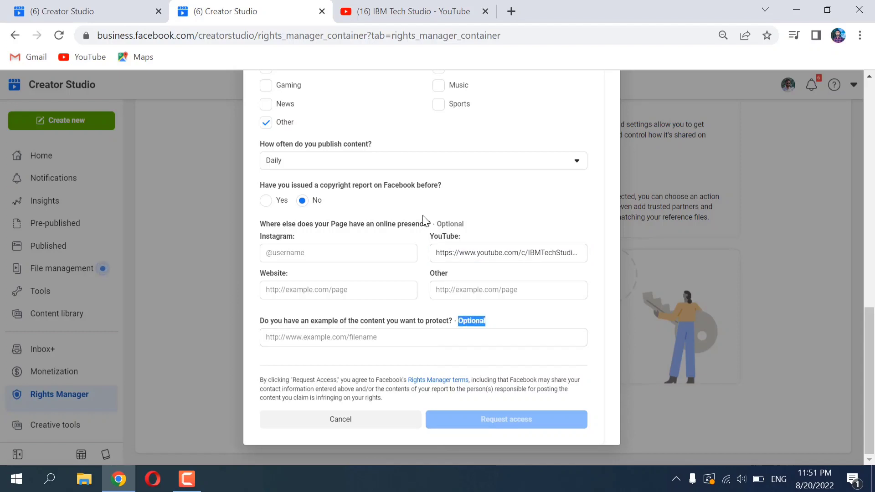
pyautogui.moveTo(440, 223); pyautogui.dragTo(484, 237)
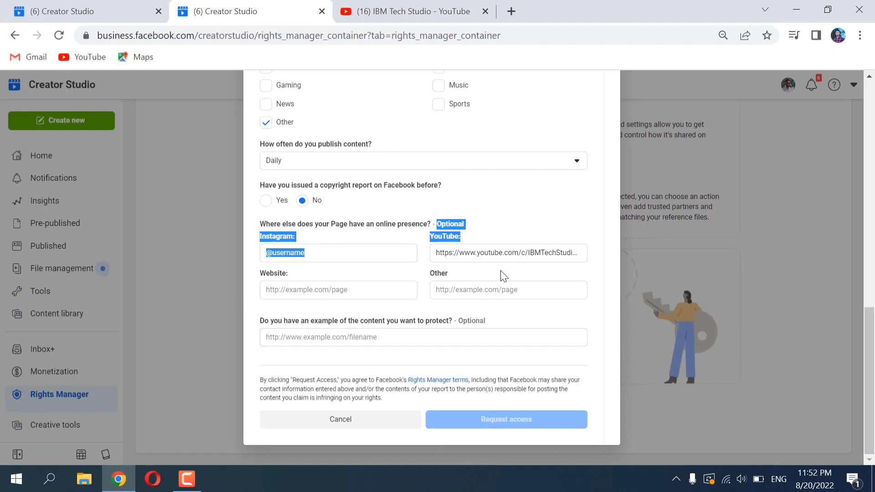
pyautogui.click(366, 364)
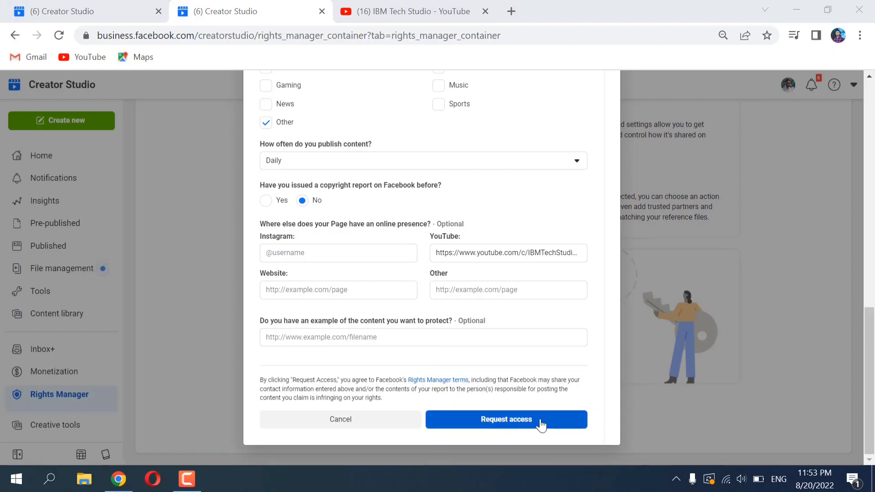
# Submit the Rights Manager access request and close the thank-you message
pyautogui.click(520, 424)
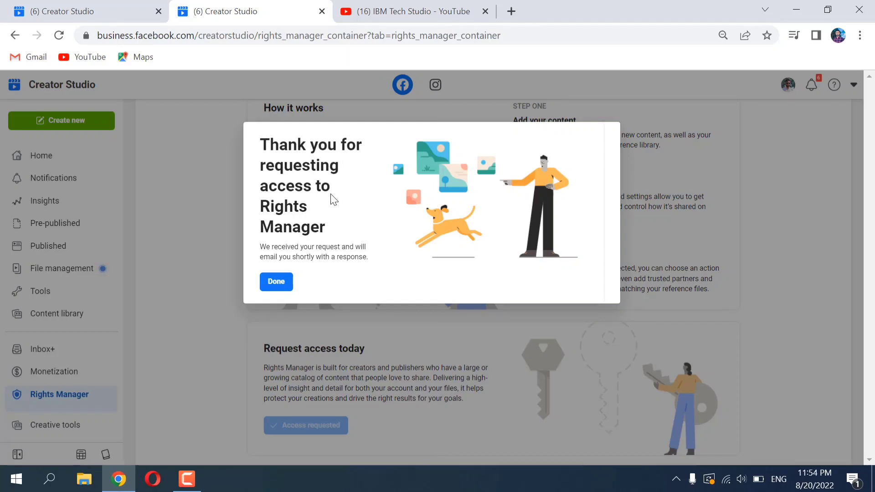
pyautogui.click(276, 282)
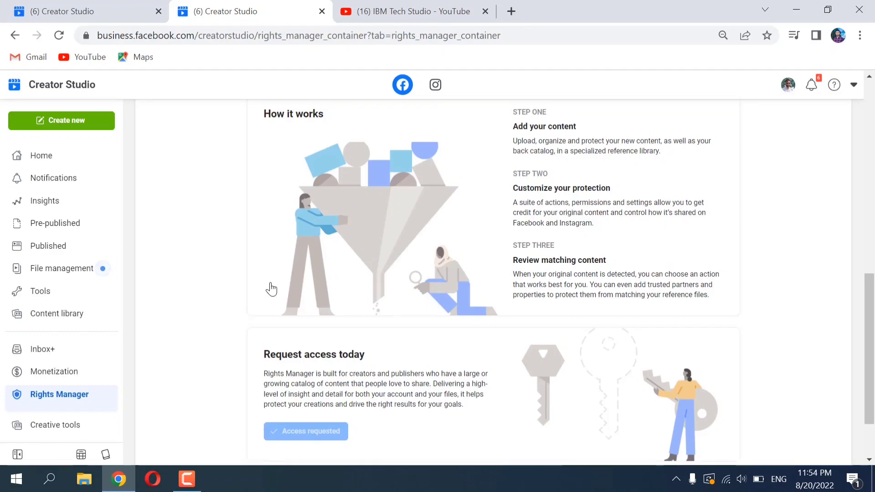
# Read the access request's status notice and look over the rest of the Rights Manager page
pyautogui.scroll(10, 271, 288)
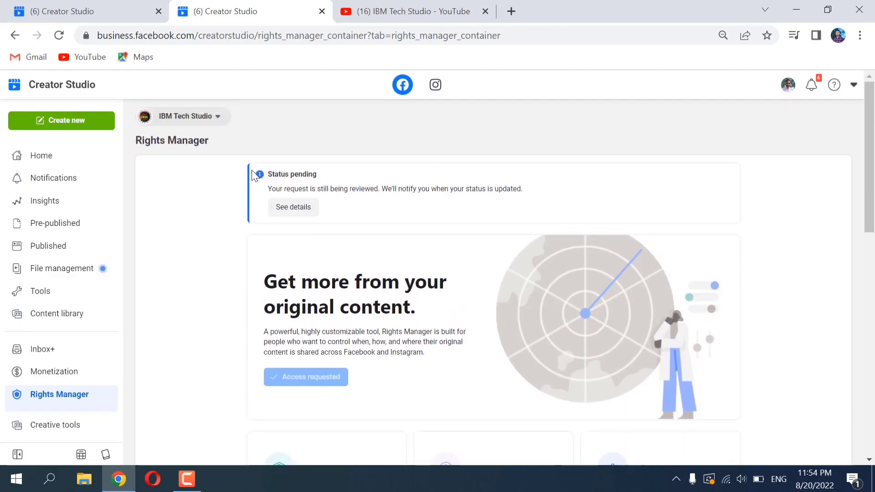
pyautogui.moveTo(243, 163); pyautogui.dragTo(429, 218)
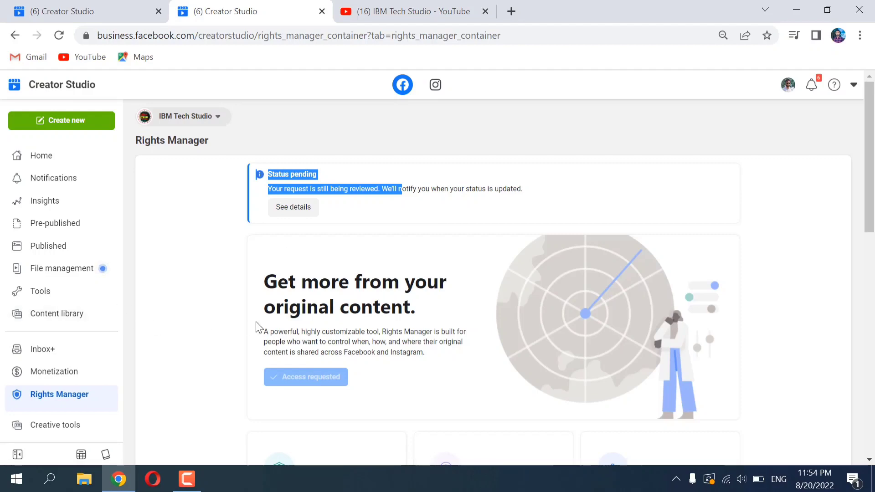
pyautogui.scroll(-6, 256, 328)
pyautogui.scroll(-6, 256, 328)
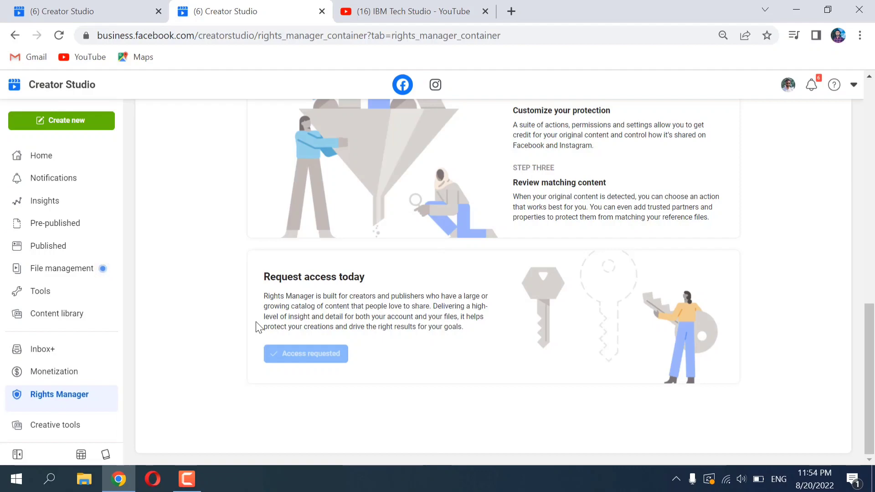
pyautogui.scroll(3, 255, 327)
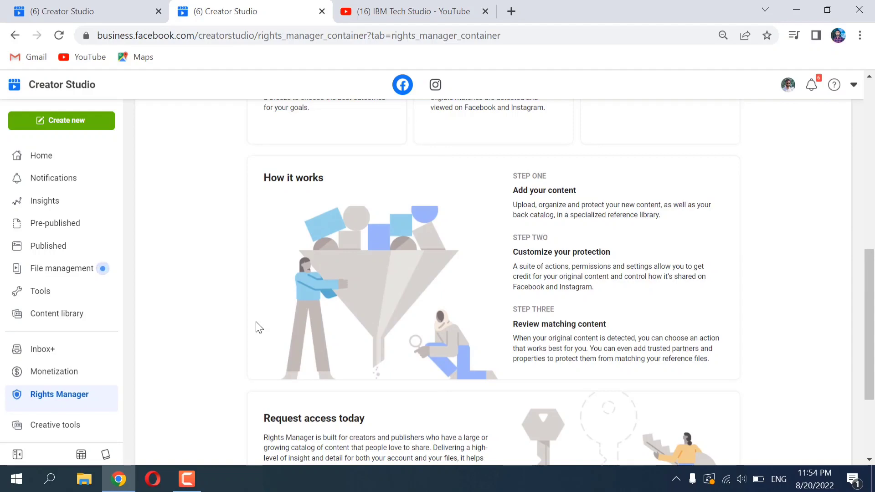
pyautogui.scroll(10, 255, 327)
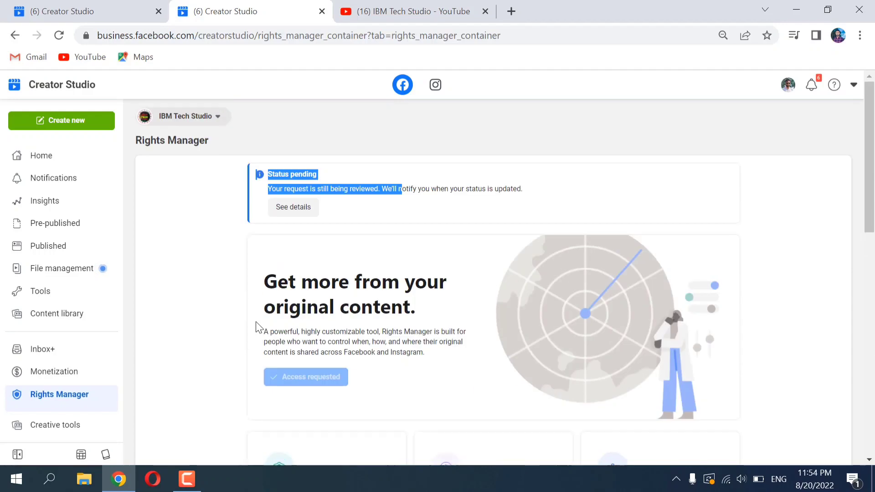